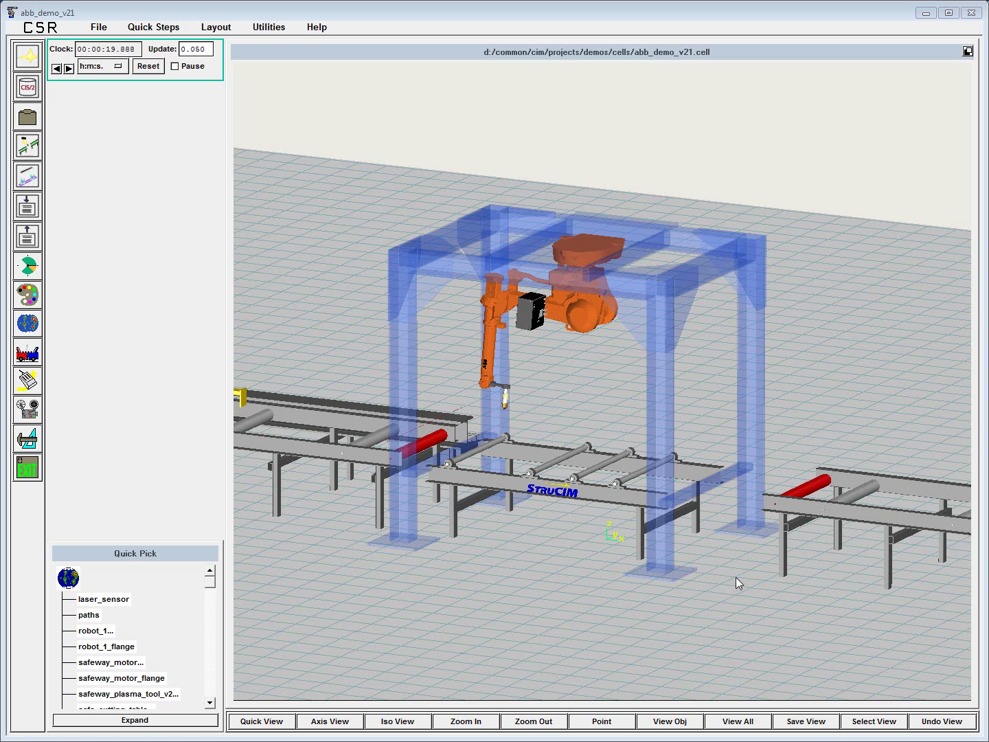
- Preview the cell from the saved LOGO view, then return to the full GOOD view
click(858, 730)
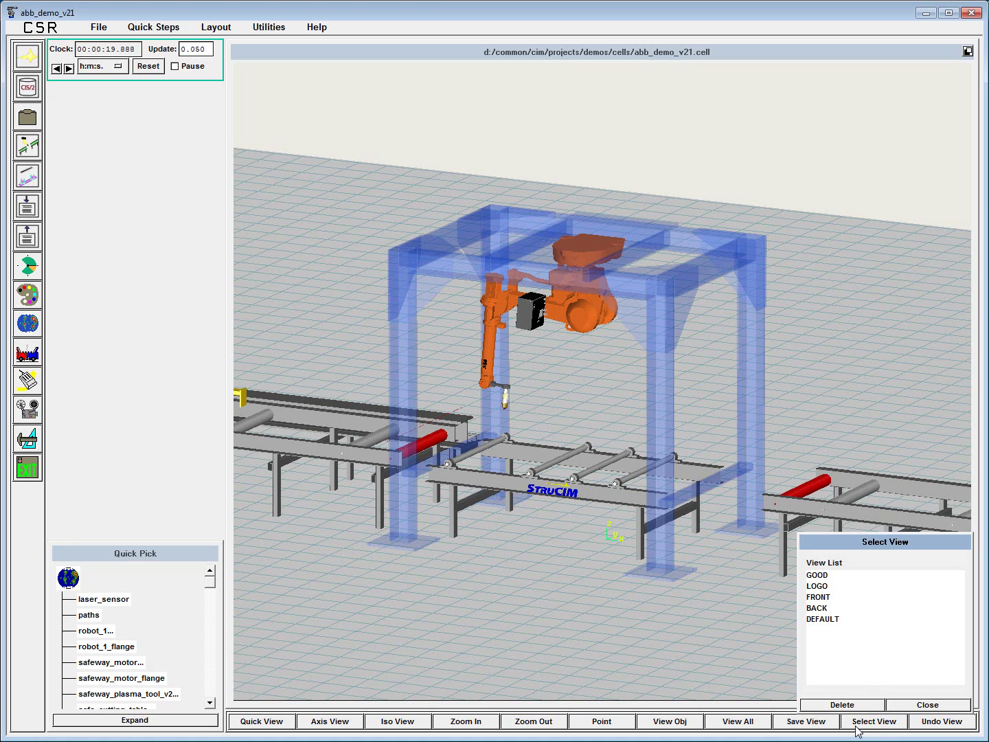
click(817, 585)
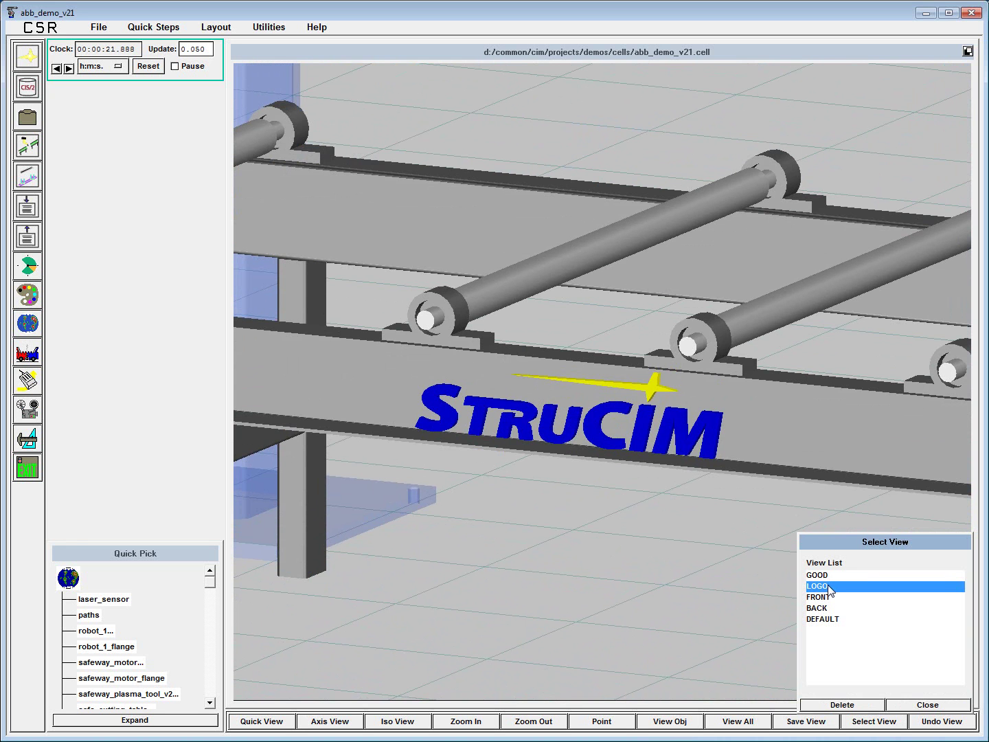
click(828, 578)
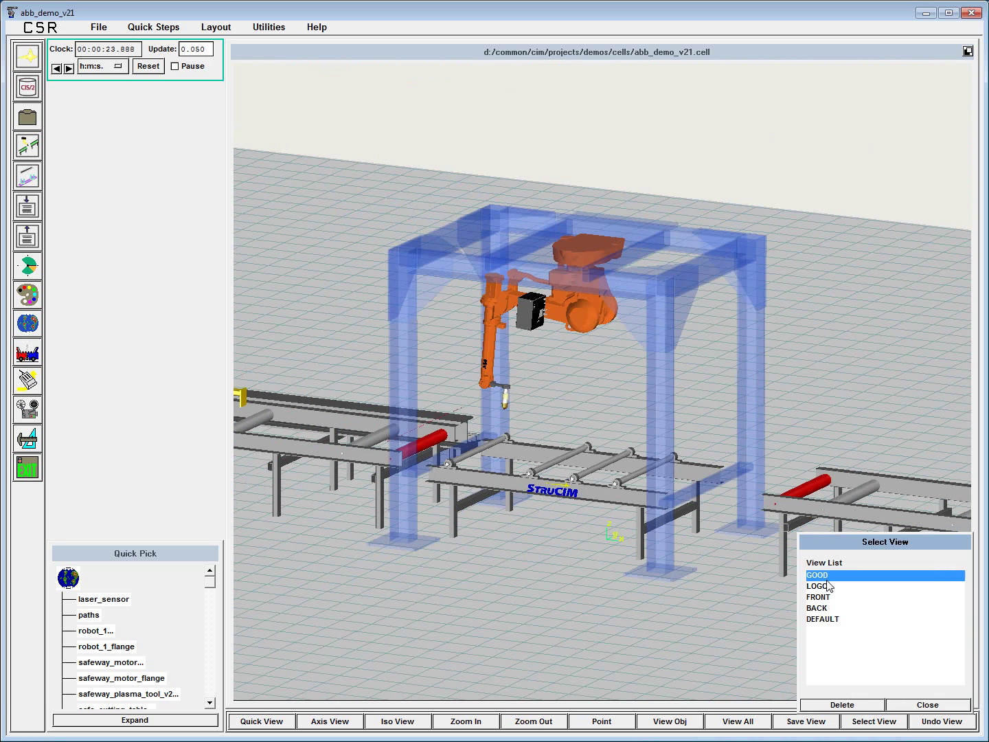
click(927, 706)
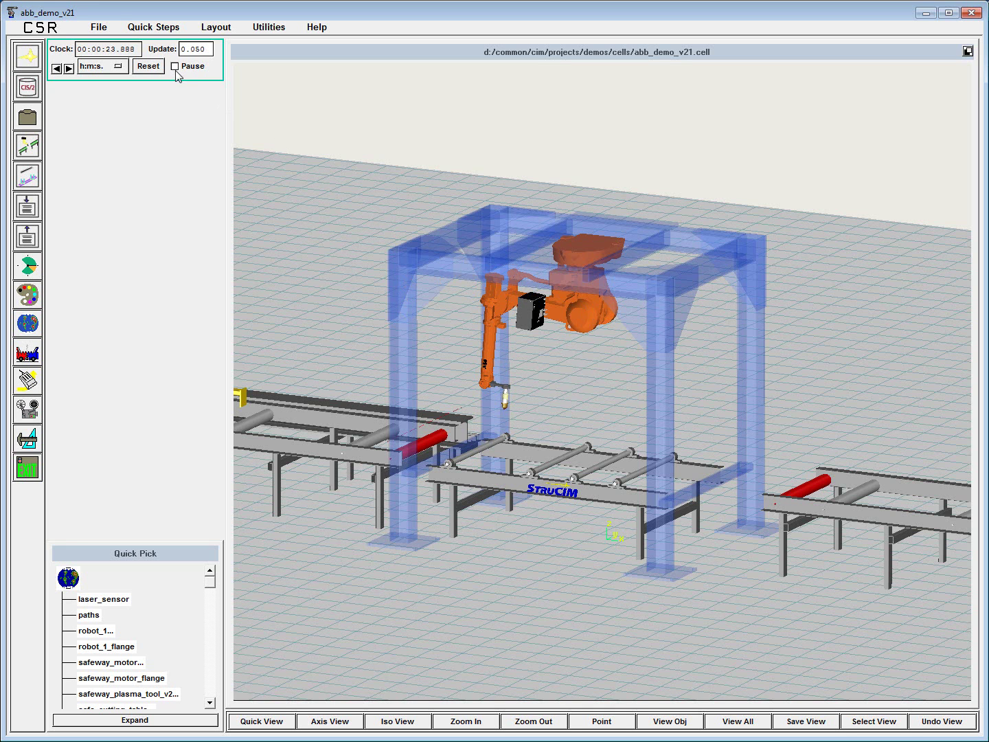
- Import the DSTV file B_104 at the World Origin and acknowledge the completion message
click(100, 29)
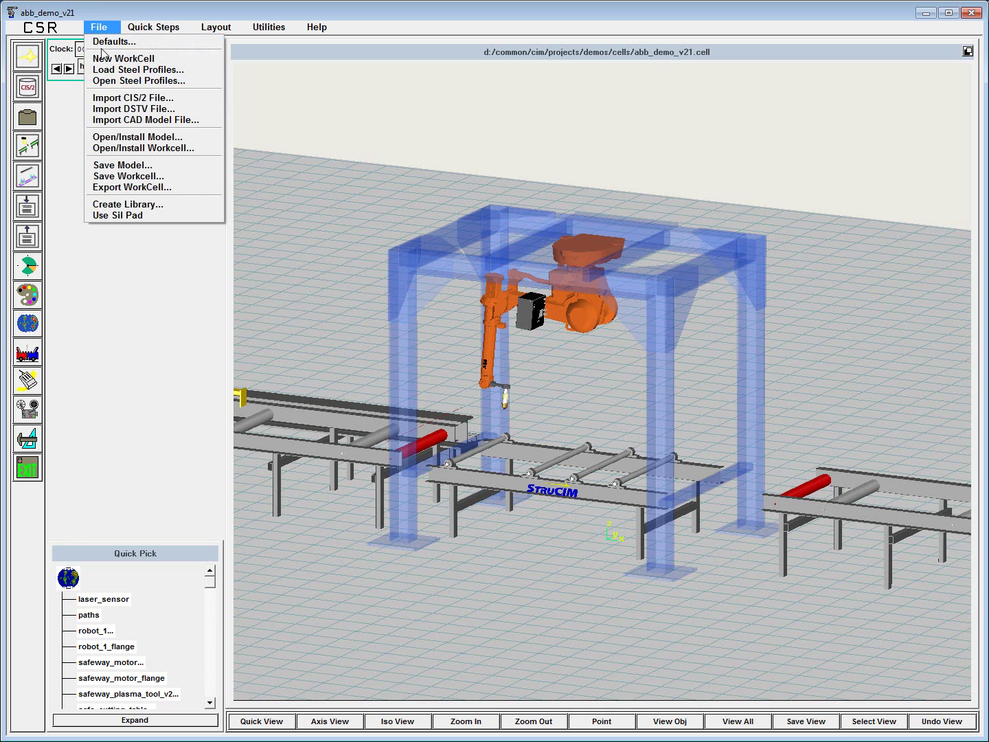
click(136, 110)
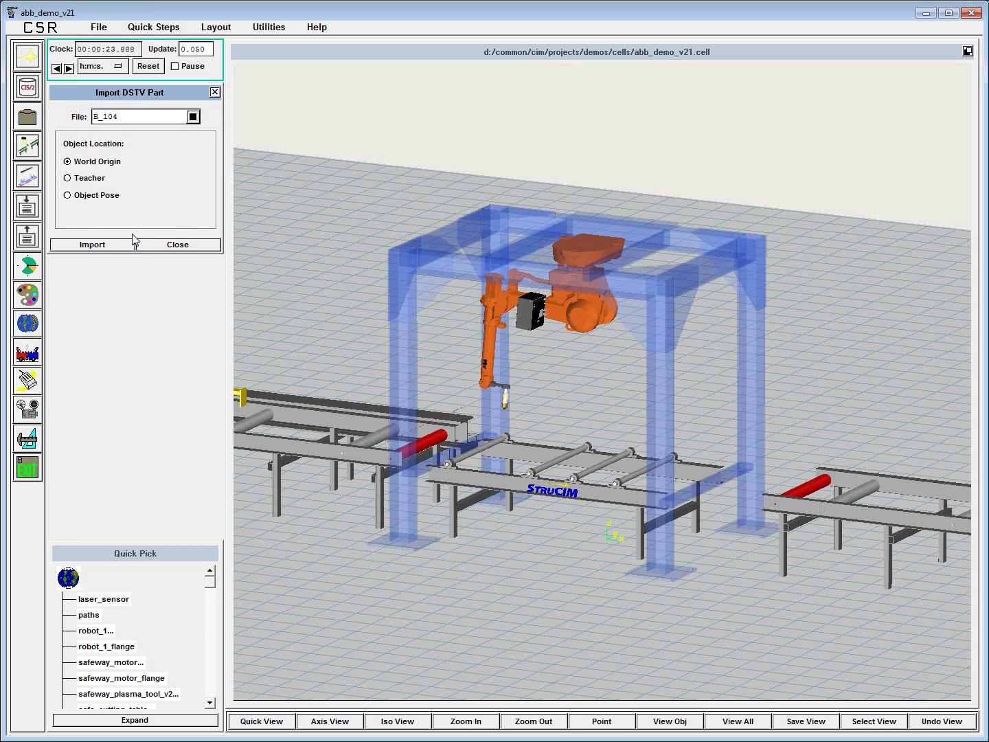
click(194, 117)
click(268, 287)
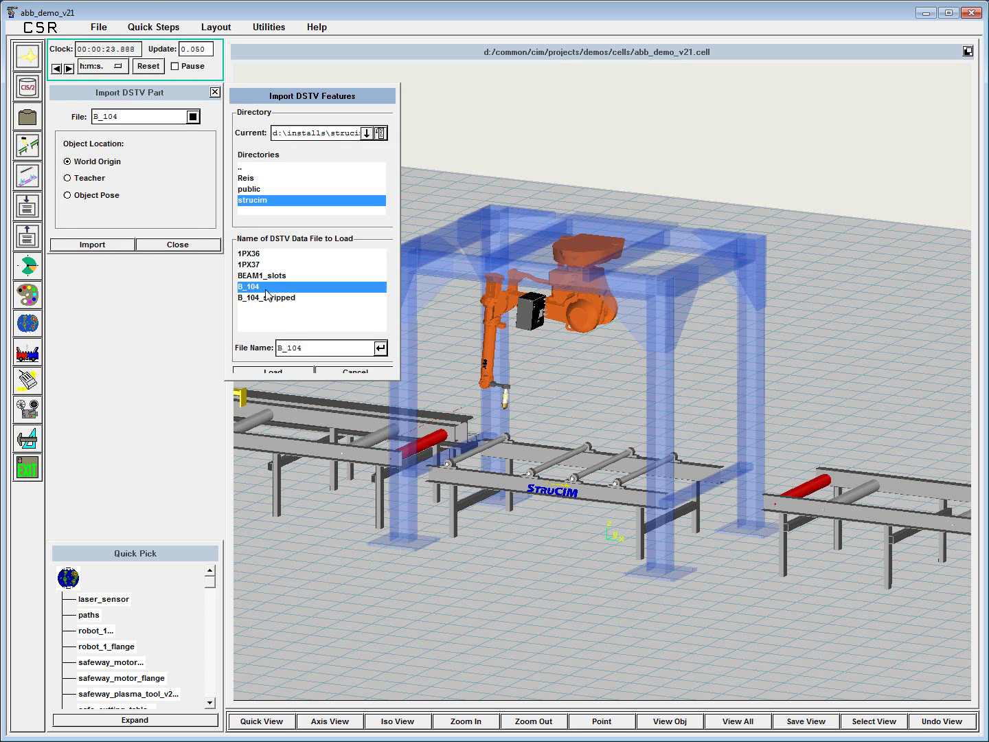
click(271, 371)
click(105, 247)
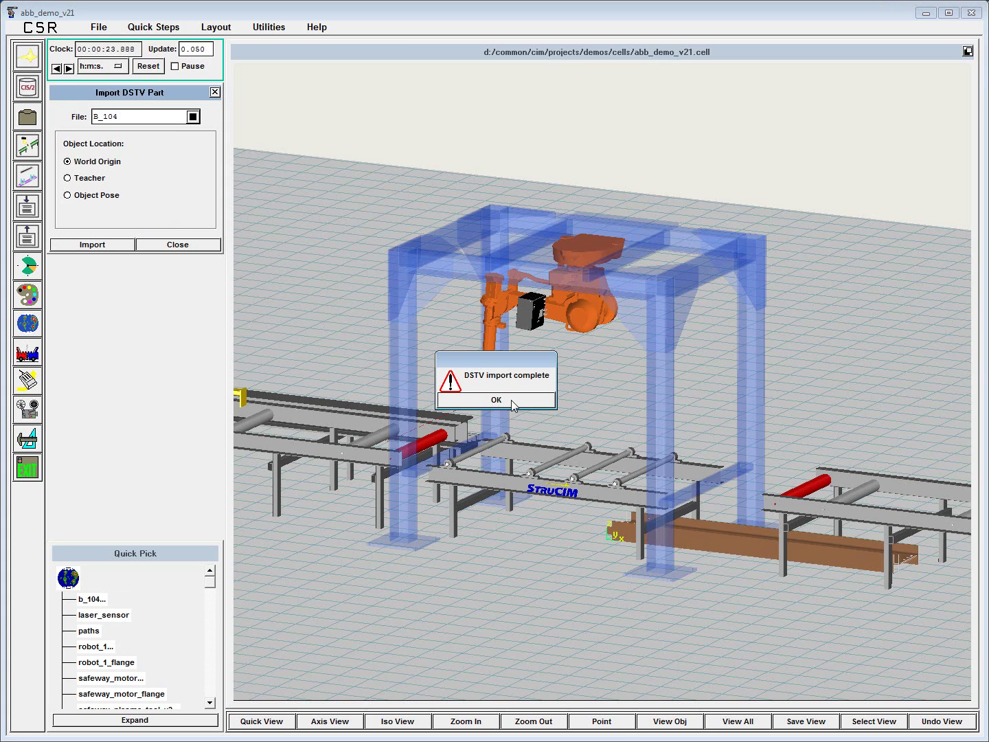
click(511, 400)
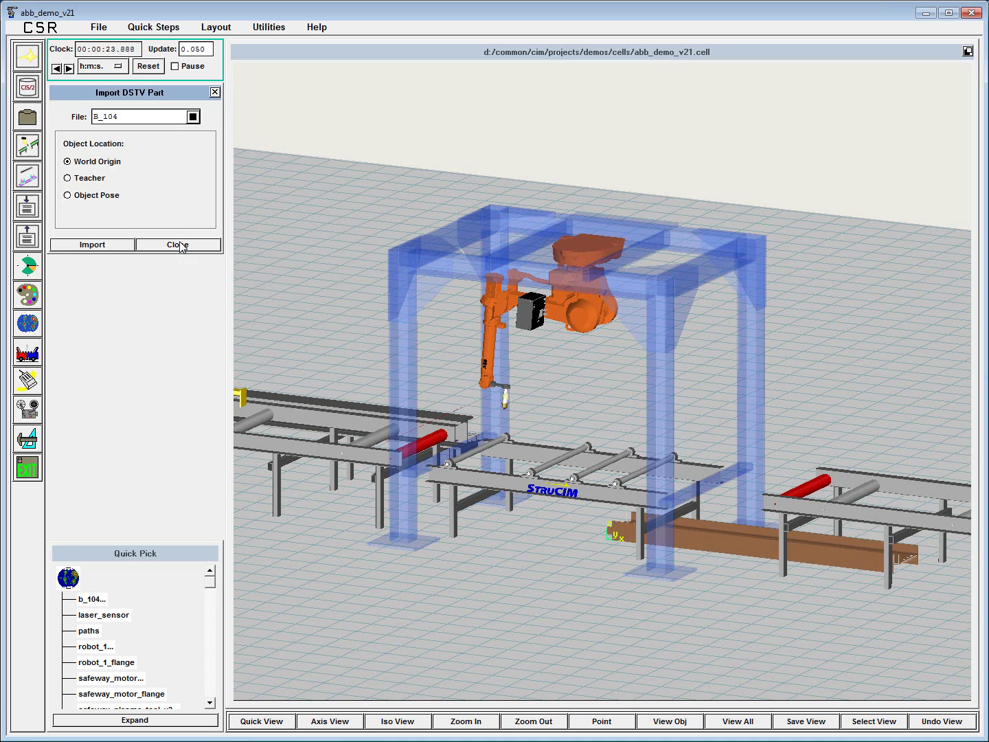
- Close the DSTV import settings and move beam B_104 onto the infeed conveyor
click(178, 246)
click(28, 145)
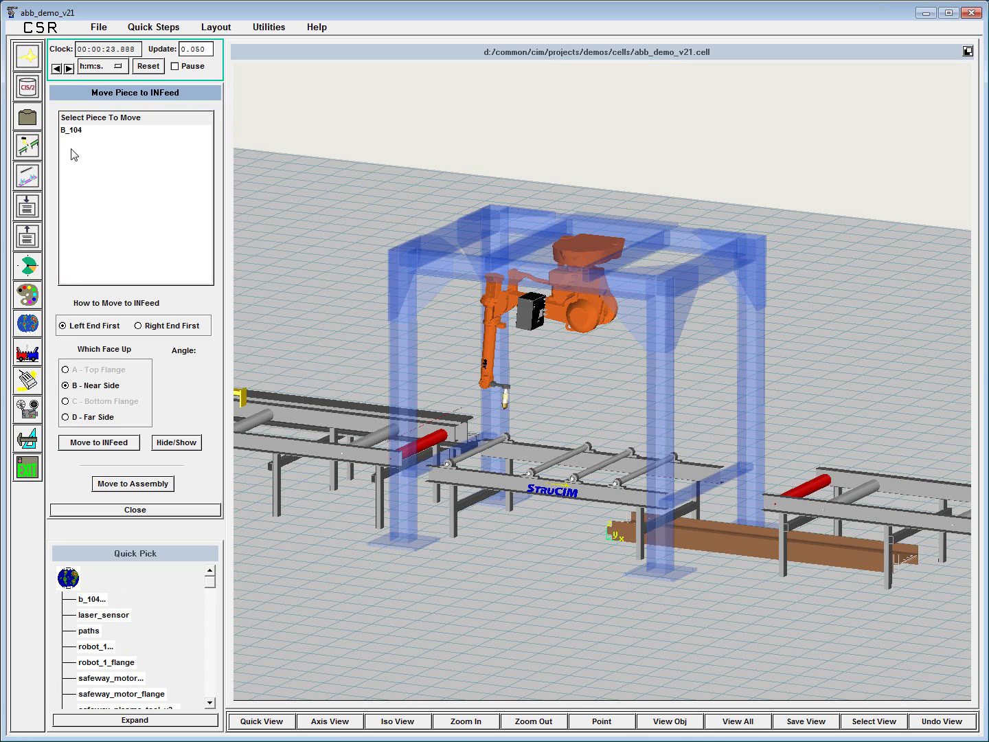
click(72, 130)
click(103, 442)
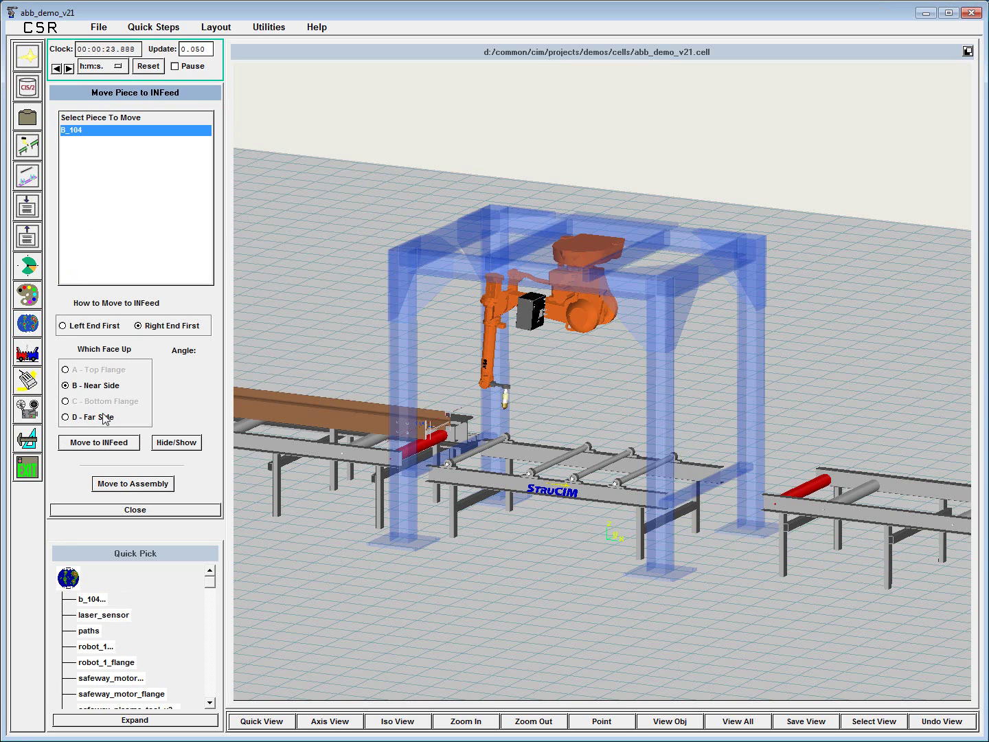
click(103, 448)
- Re-place B_104 on the infeed with far side up and left end first
click(88, 421)
click(96, 445)
click(87, 443)
click(84, 330)
click(99, 445)
click(173, 513)
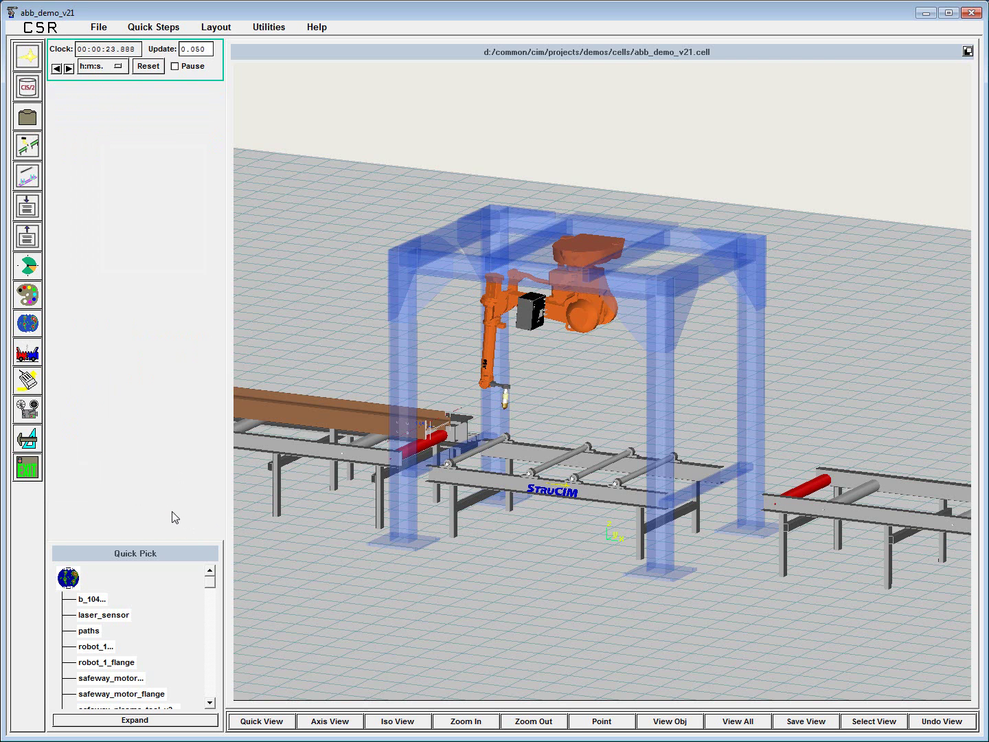
- Generate the B_104 part program in Mild Steel, accepting 260A consumables
click(27, 207)
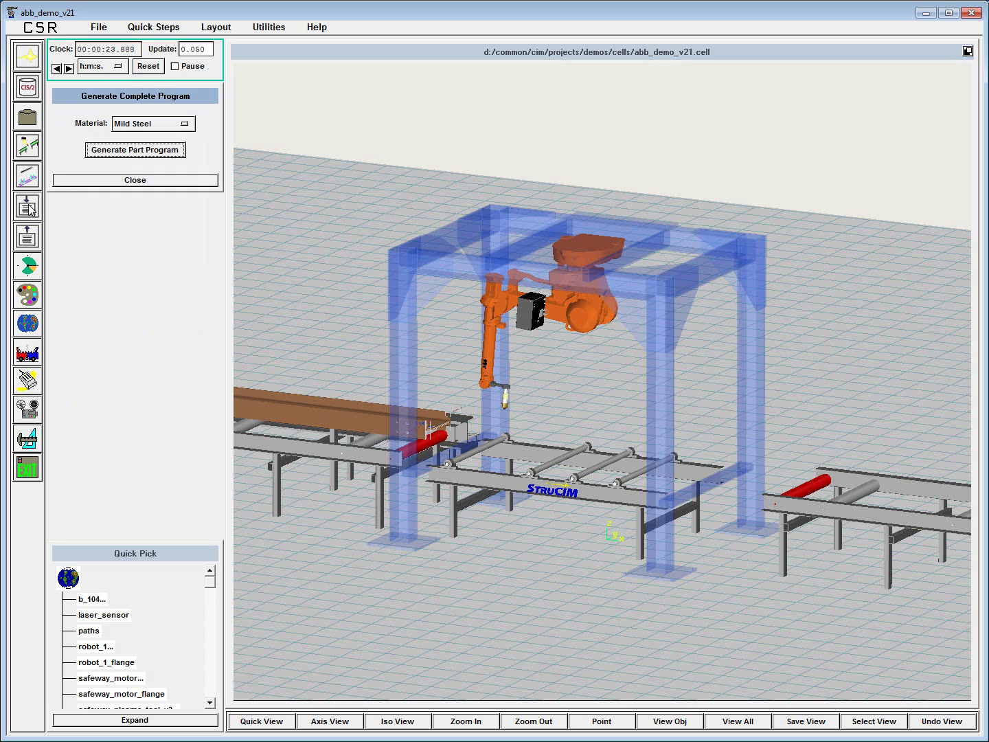
click(140, 152)
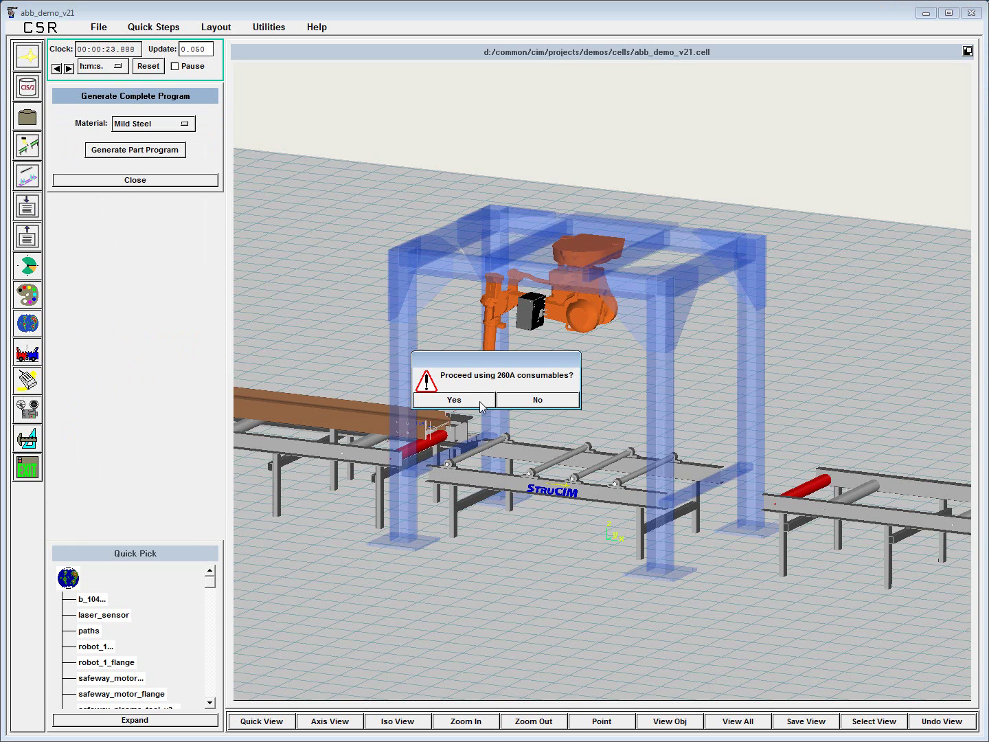
click(479, 401)
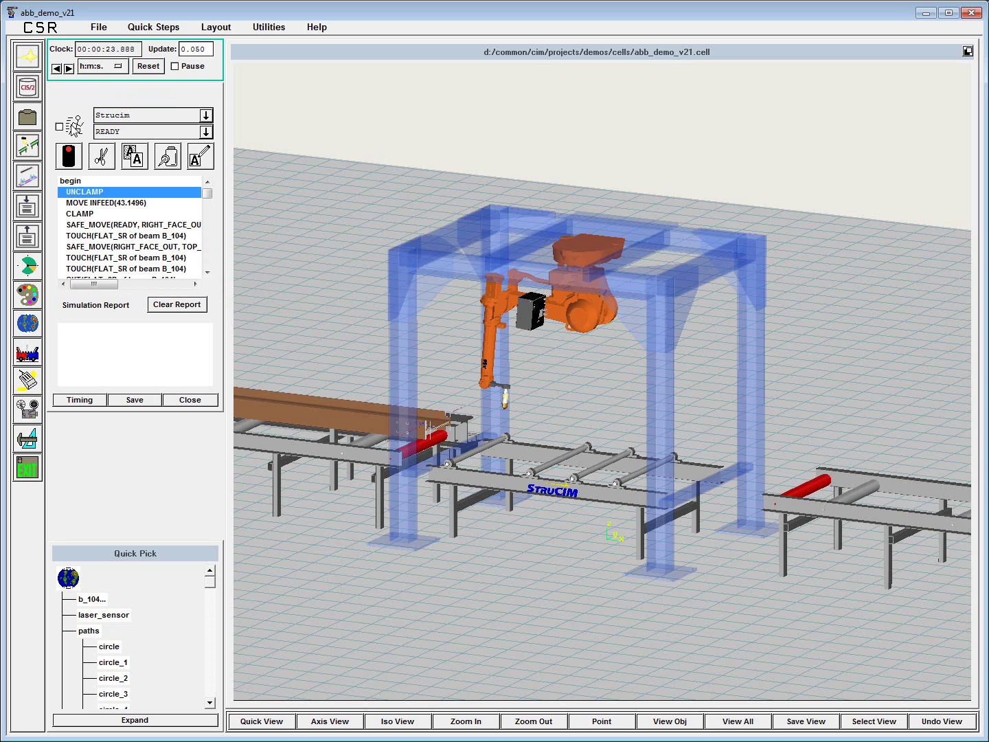
- Load PROGRAM_B_104 into the simulation and switch to the saved FRONT view
click(74, 127)
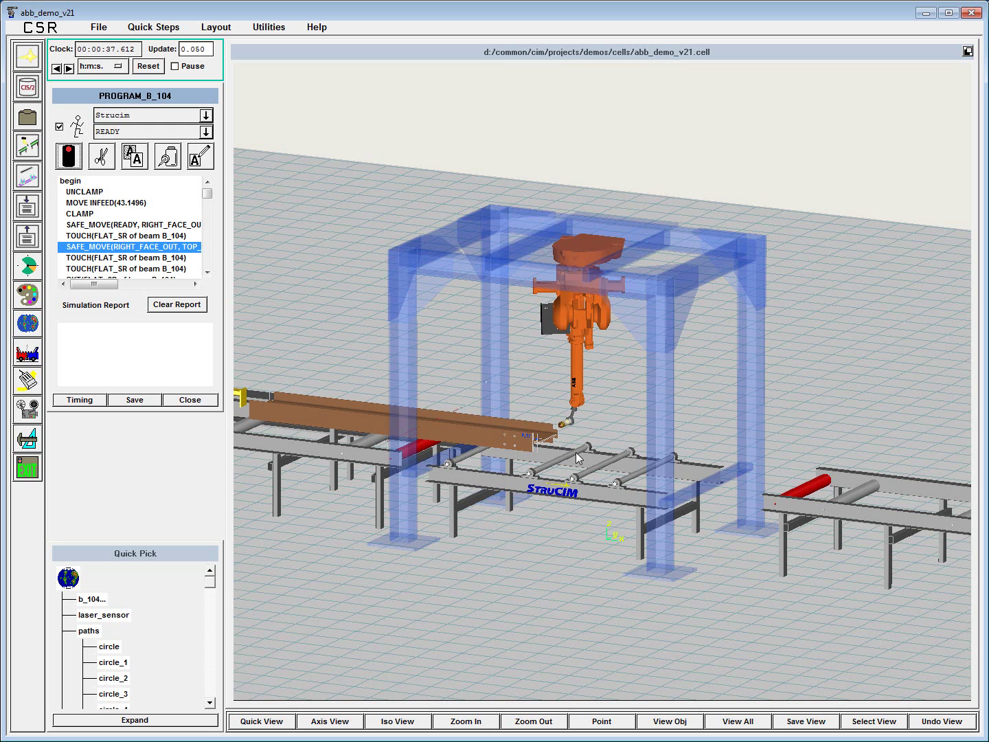
click(857, 722)
click(839, 597)
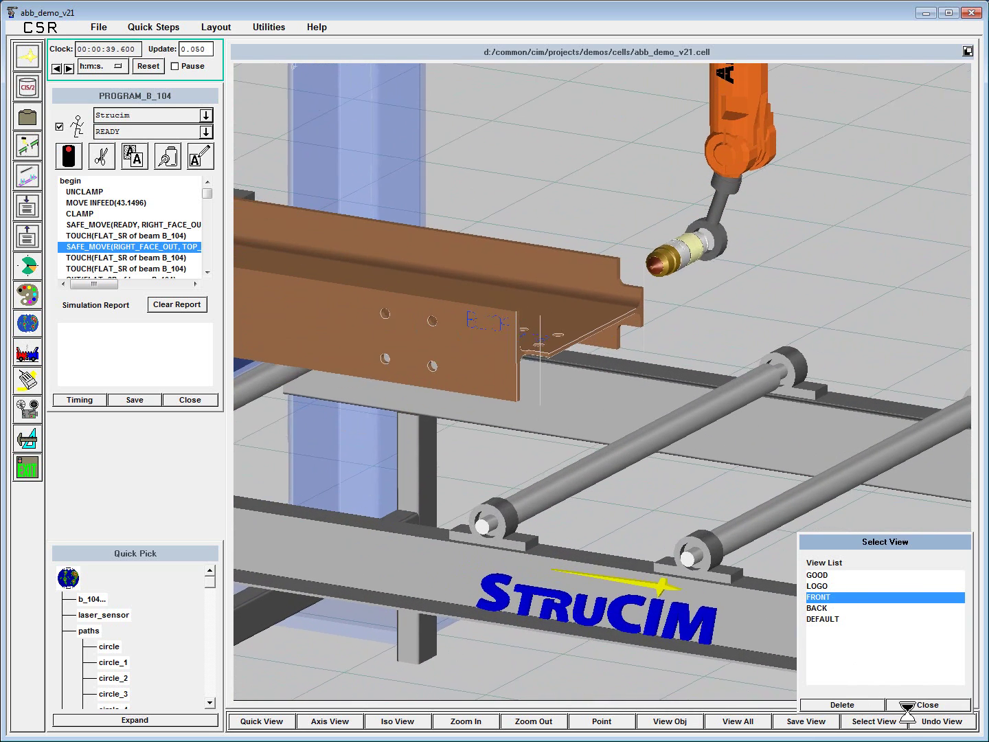
click(910, 705)
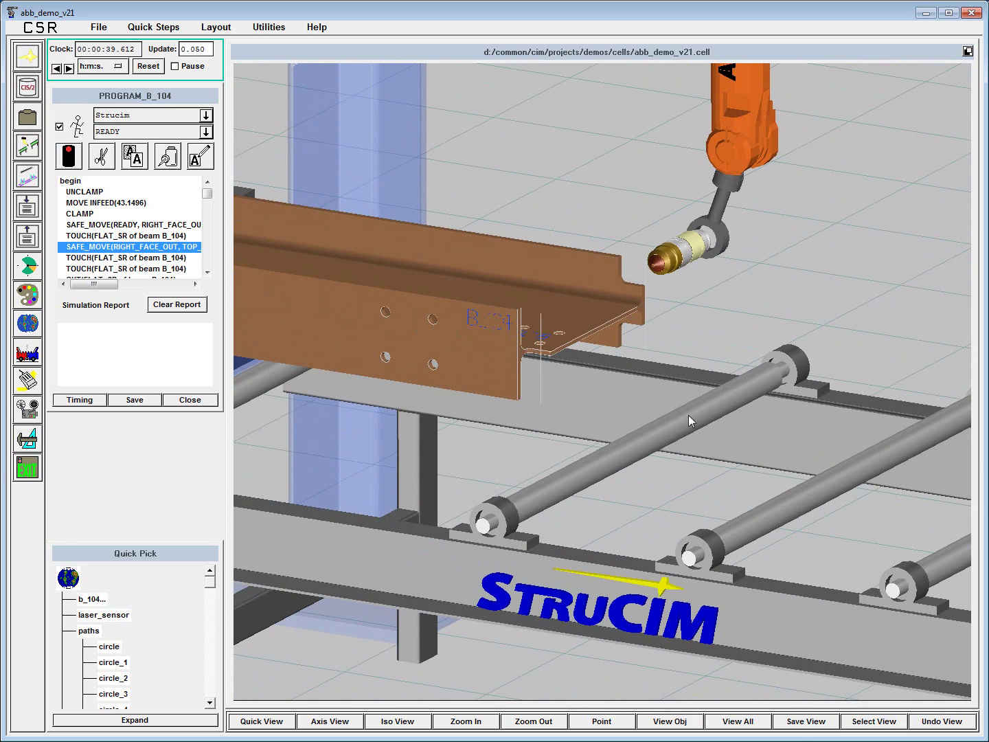
- Run the B_104 simulation through the flat cuts up to the COPE_TL_FLG cut
click(69, 161)
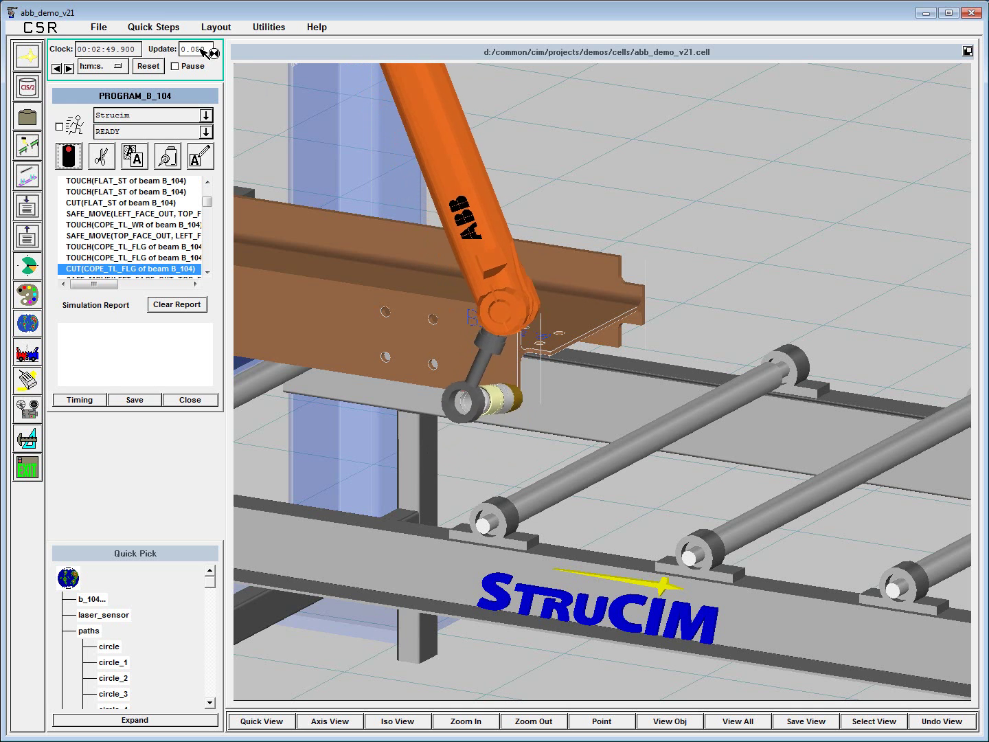
- Set the simulation update interval to 0.200, then pan and zoom in on the torch
double_click(197, 52)
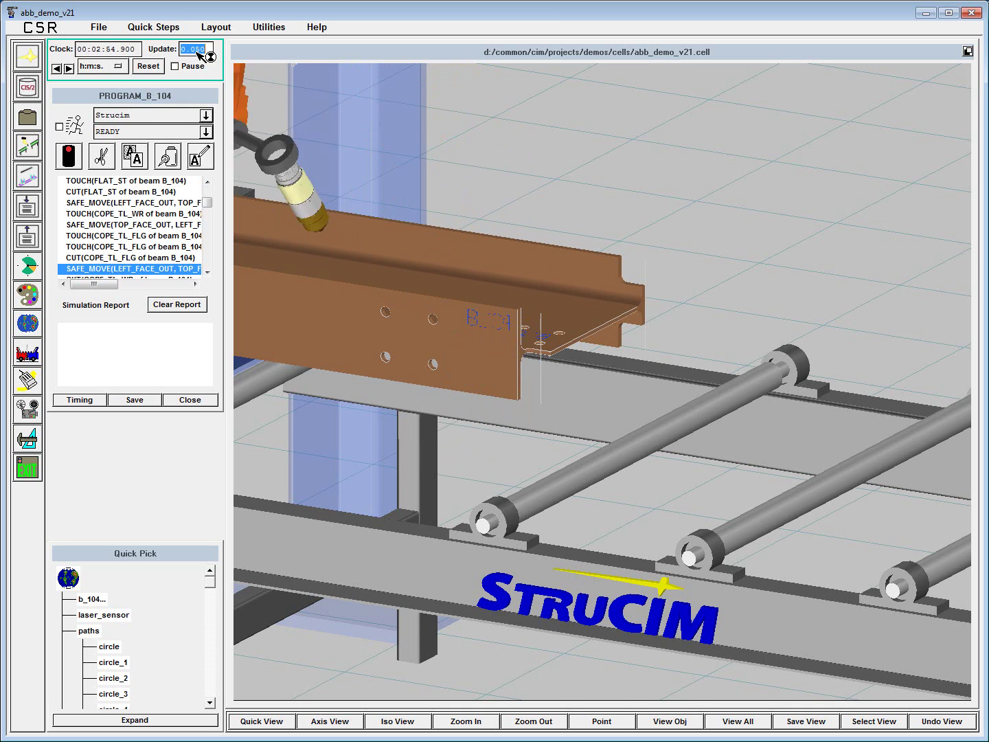
text(0.200)
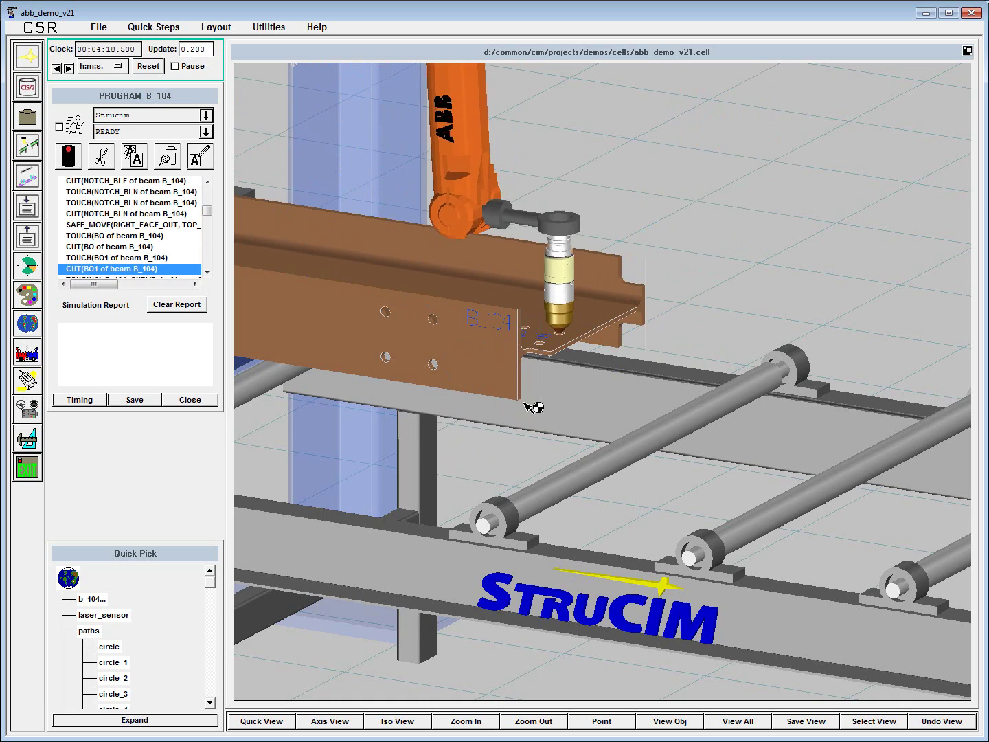
drag(526, 404, 583, 411)
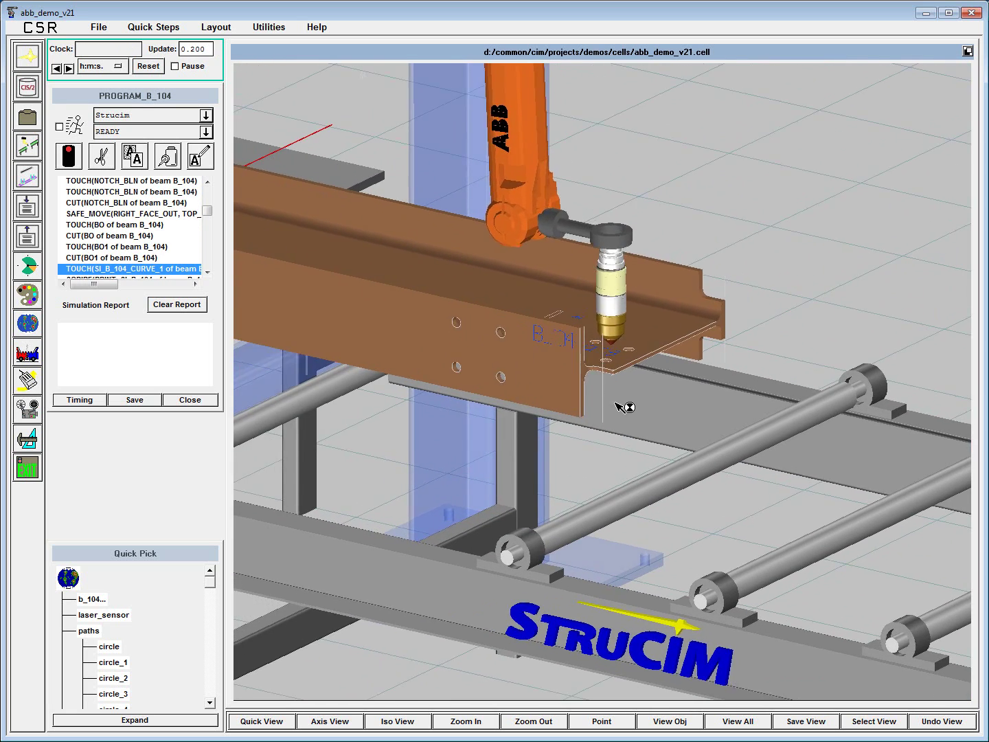
scroll(622, 419, up, 2)
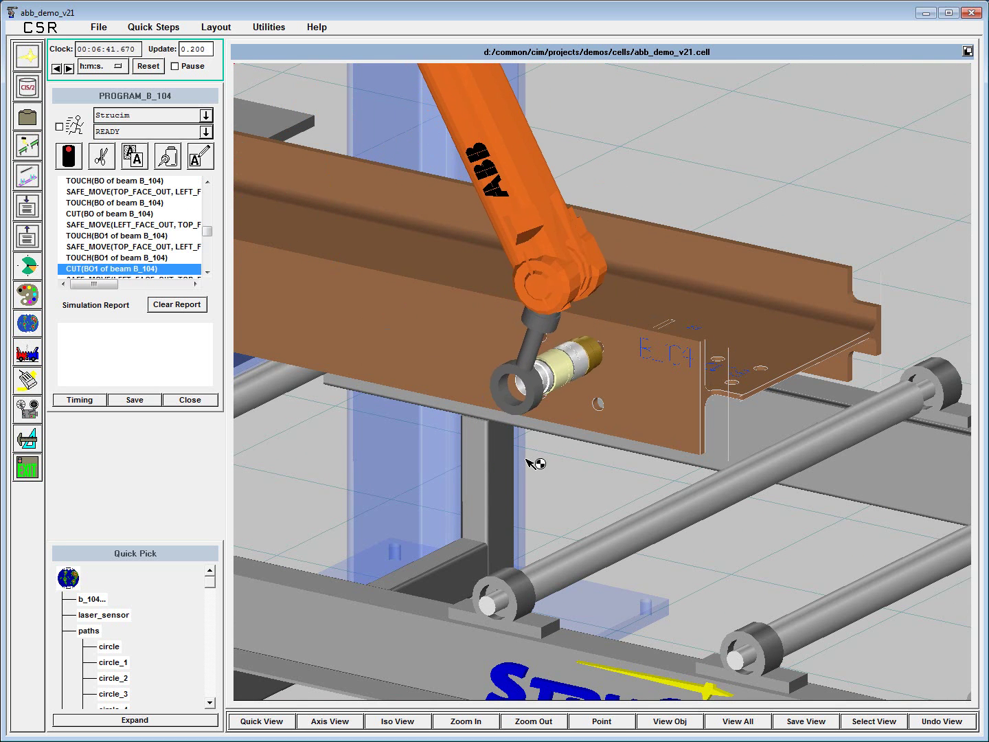
- Change the update step to 0.050 and show the whole cell from the GOOD view
double_click(201, 53)
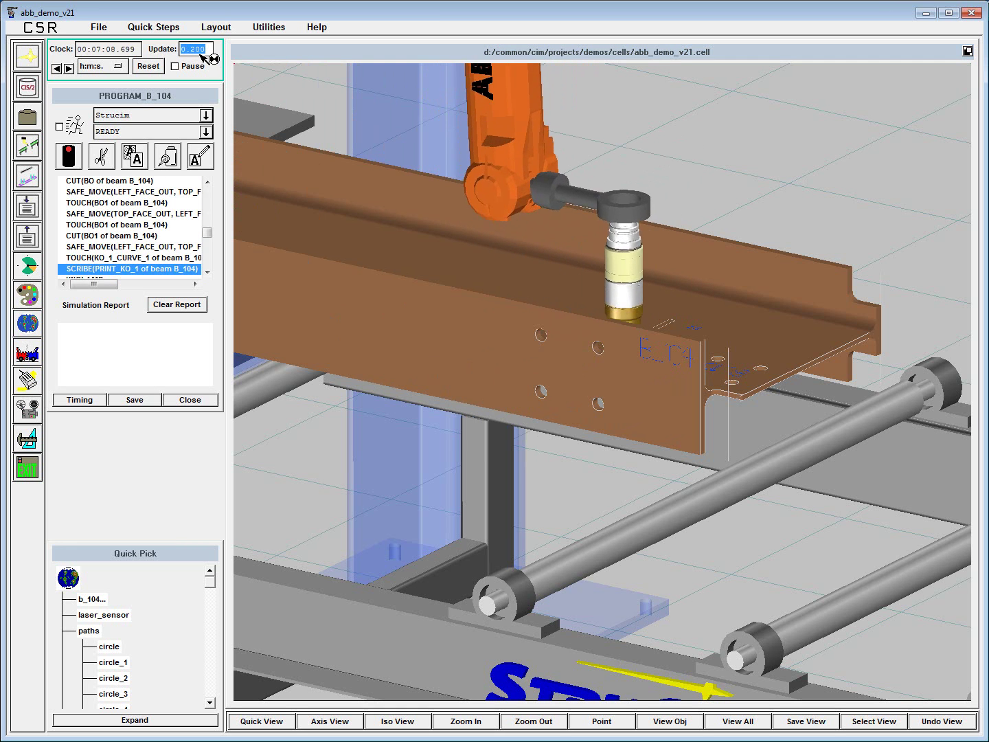
text(.05)
key(Return)
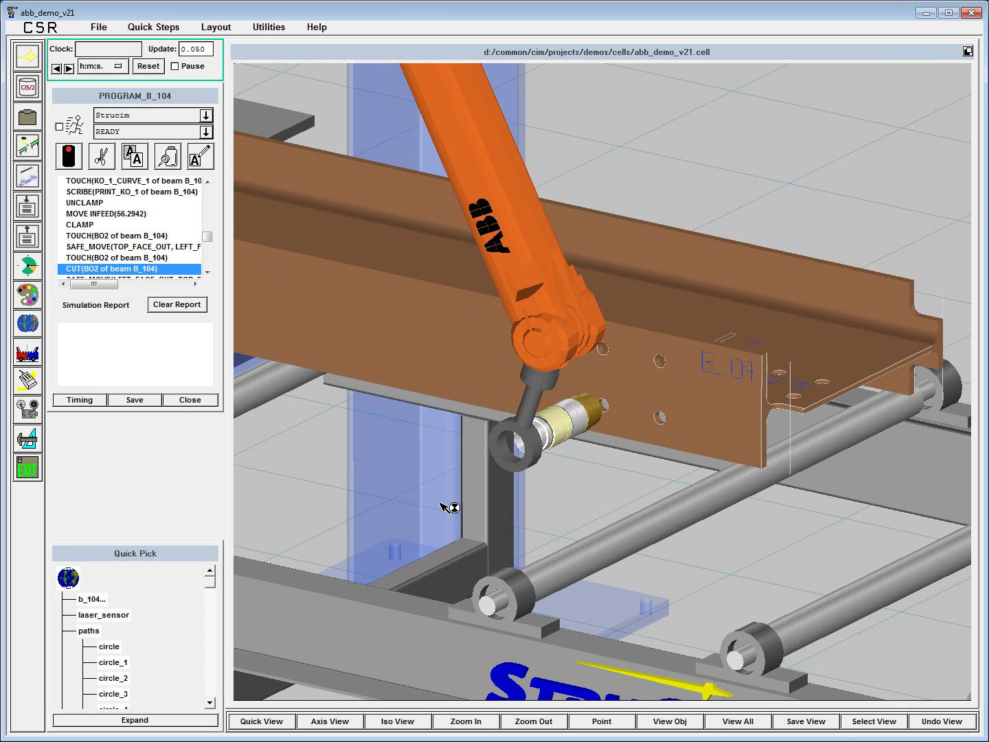
click(869, 720)
click(823, 577)
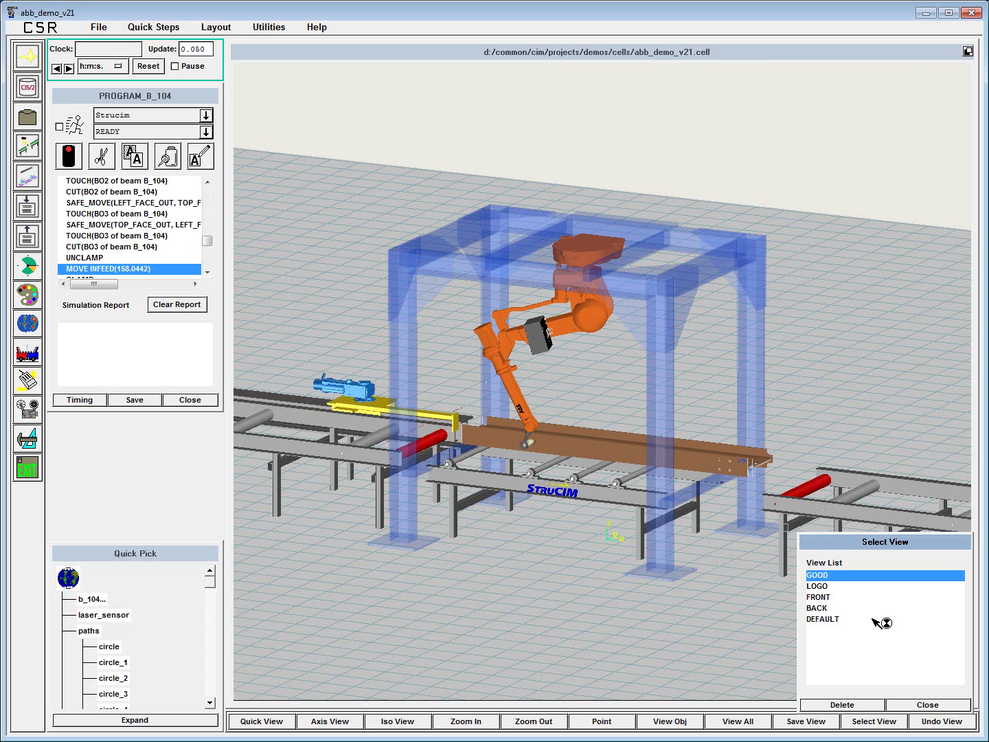
- Pick BACK from the View List to watch the beam close-up during re-feed
click(830, 608)
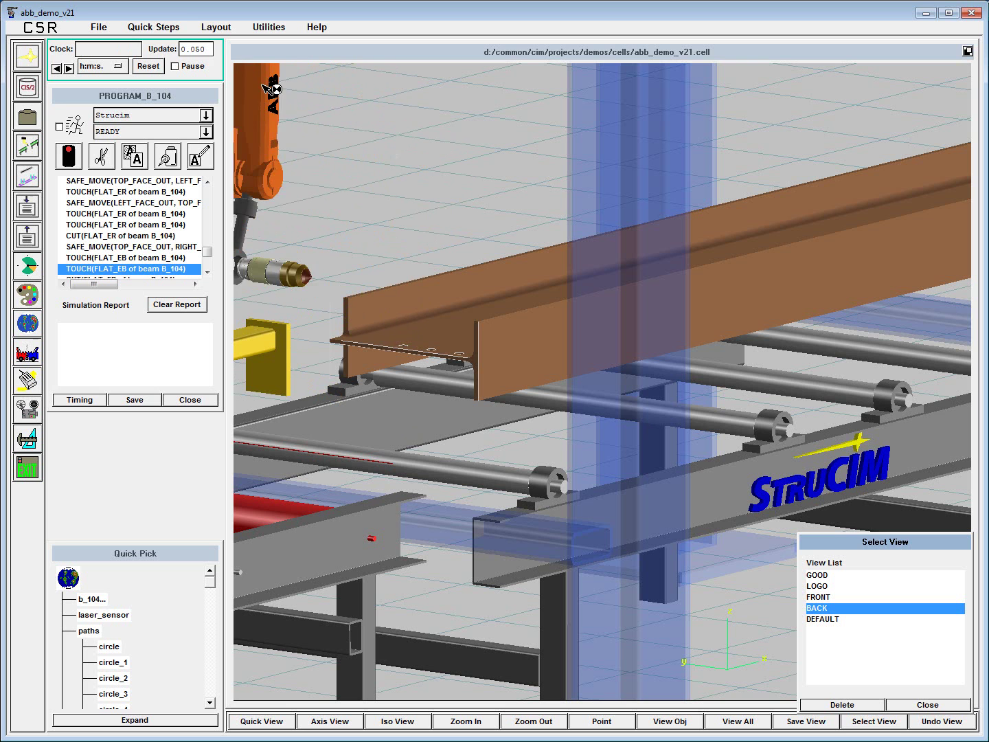
- Enter 0.2 as the update step and let the simulation finish at 11:41.089
double_click(198, 50)
text(0.2)
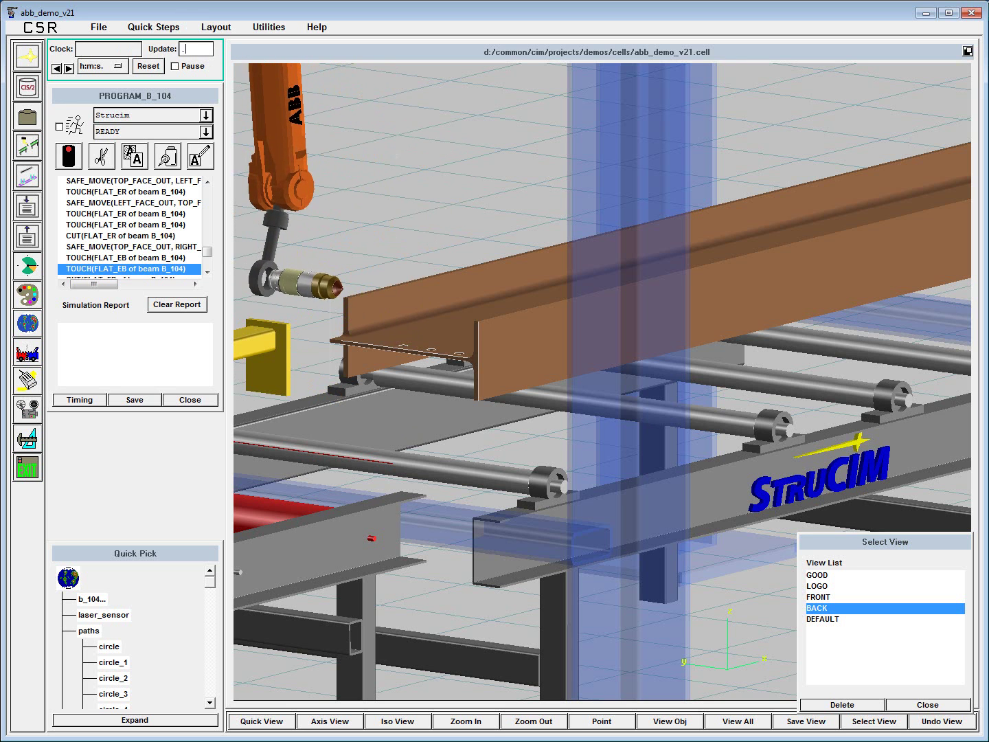
key(Return)
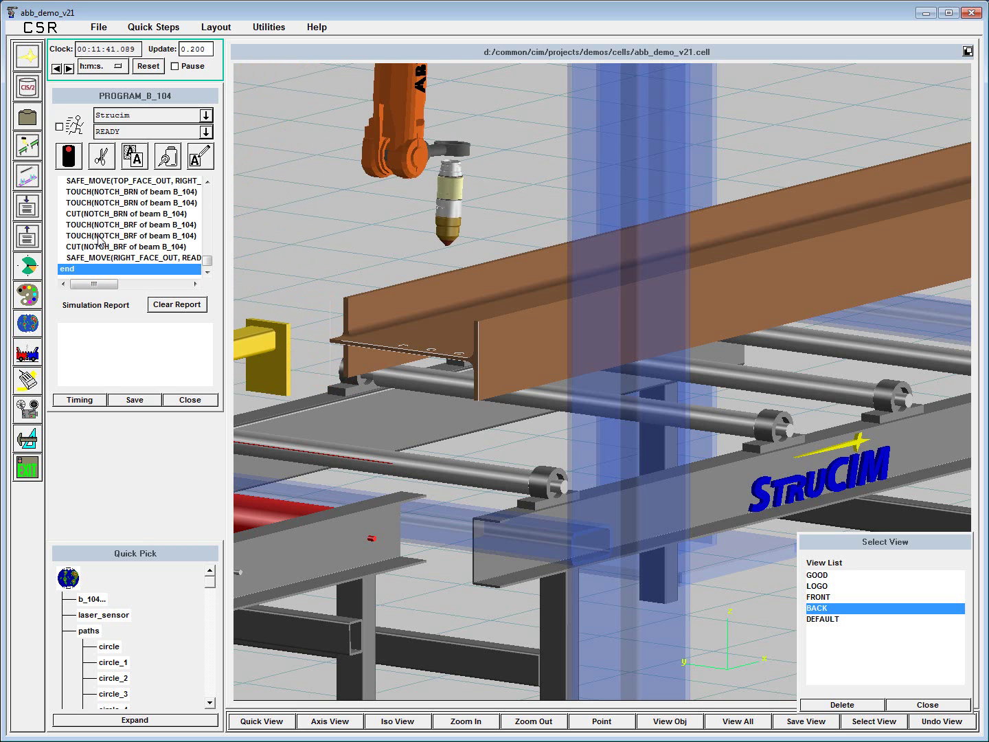
- Save the B_104 ABB programs from the Simulation Report and confirm the finished message
click(142, 400)
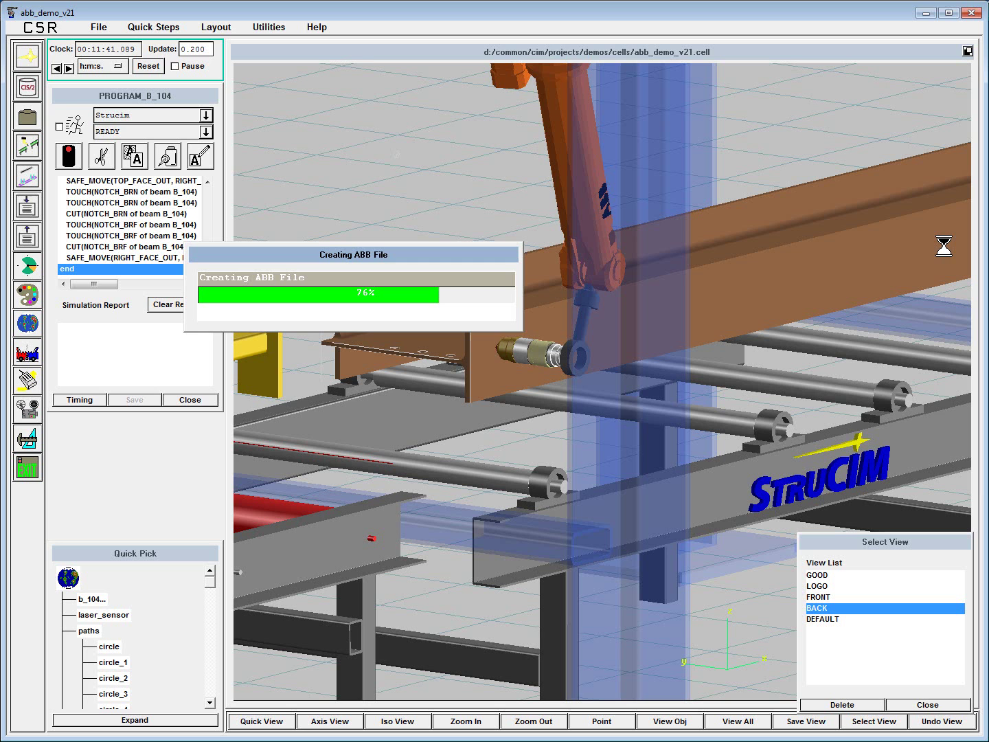
click(927, 705)
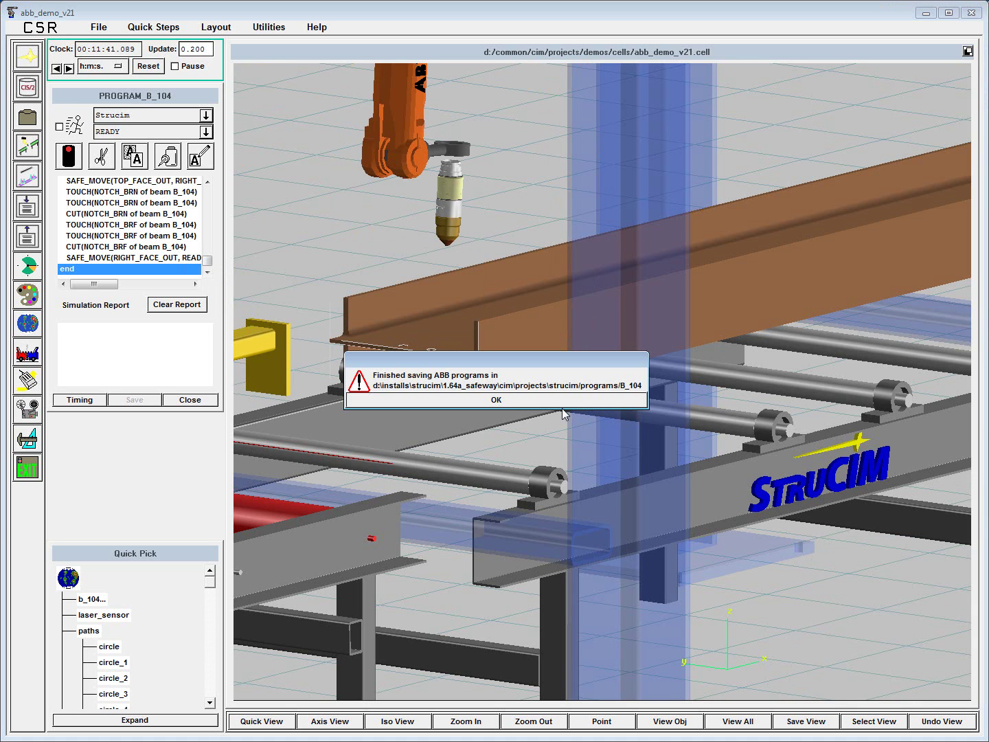
key(Return)
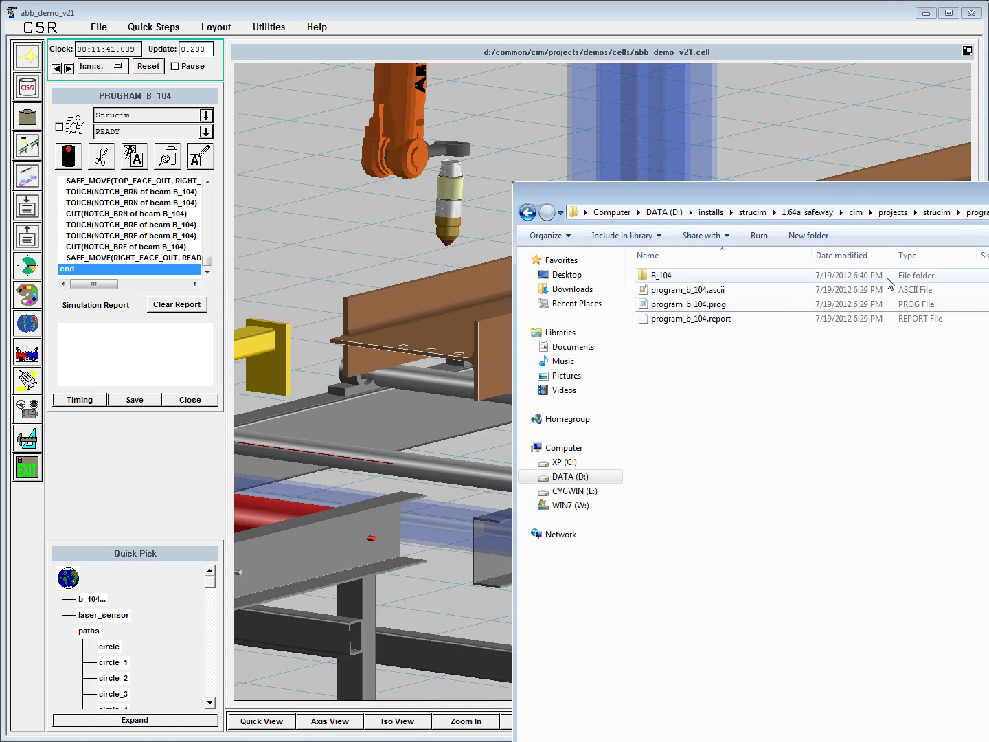
- Open b_104.mod from the B_104 folder in Notepad++ and scroll through the RAPID code
double_click(663, 275)
double_click(661, 277)
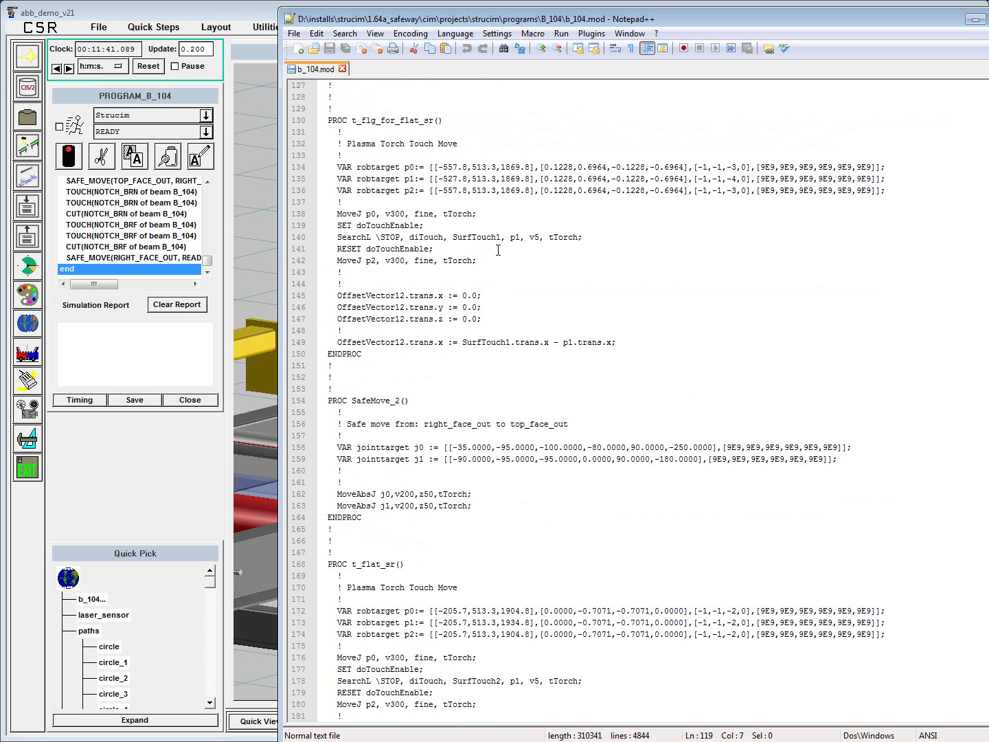
scroll(497, 250, down, 10)
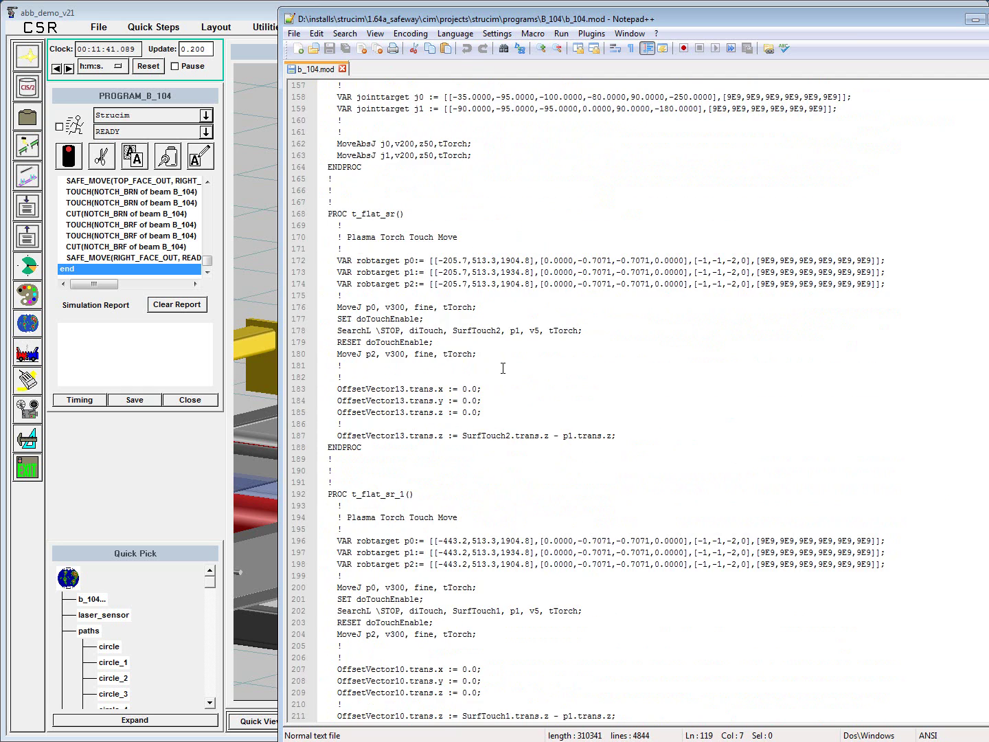
scroll(439, 208, up, 3)
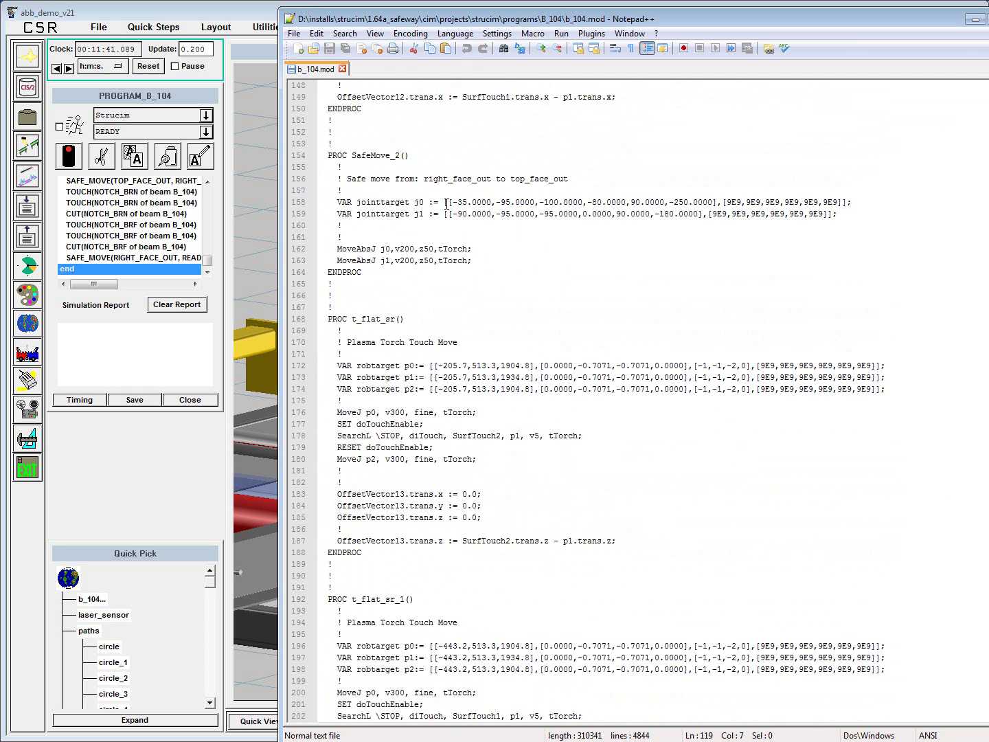
scroll(430, 405, down, 8)
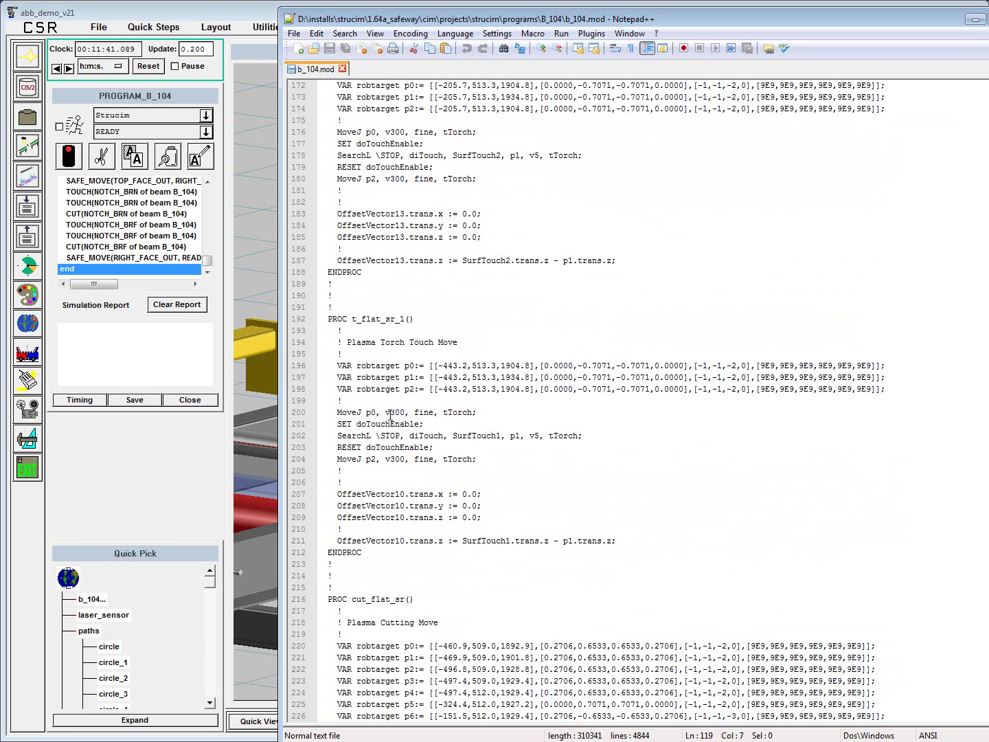
- Highlight the three doTouchEnable search lines, review further down, then minimize Notepad++
drag(381, 424, 384, 457)
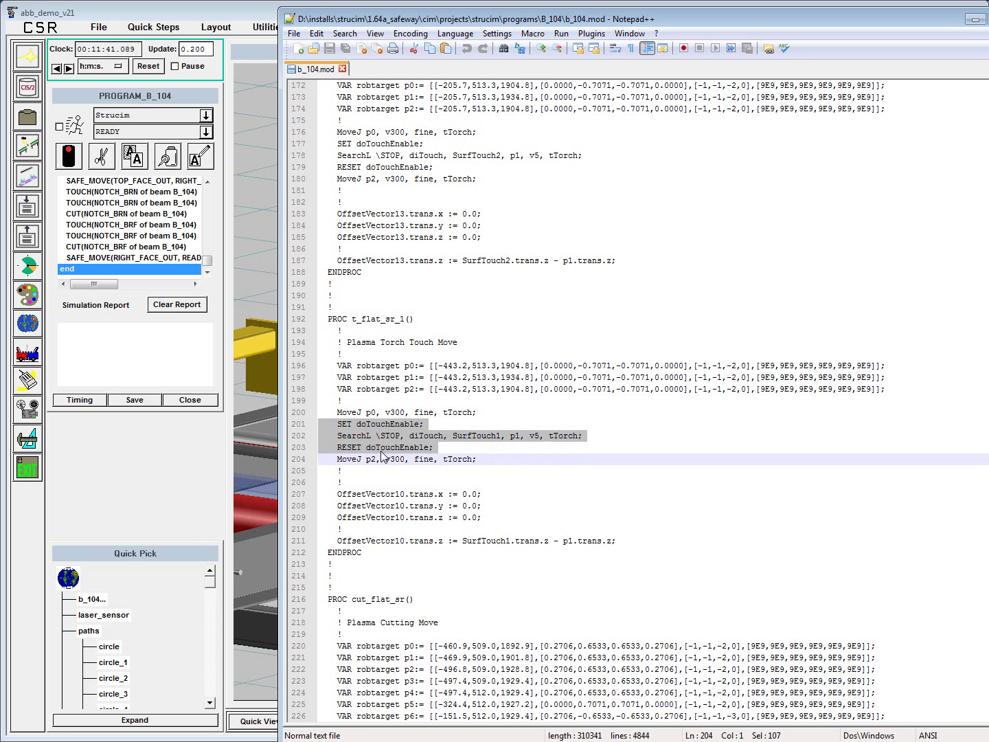
click(485, 449)
scroll(486, 447, down, 5)
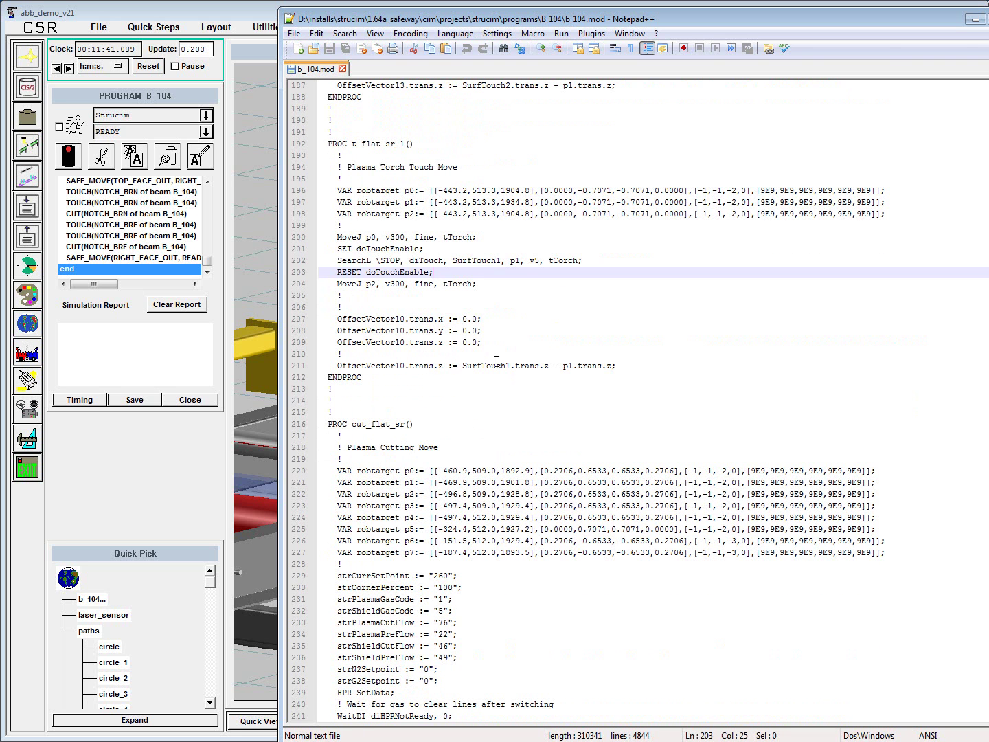
click(225, 3)
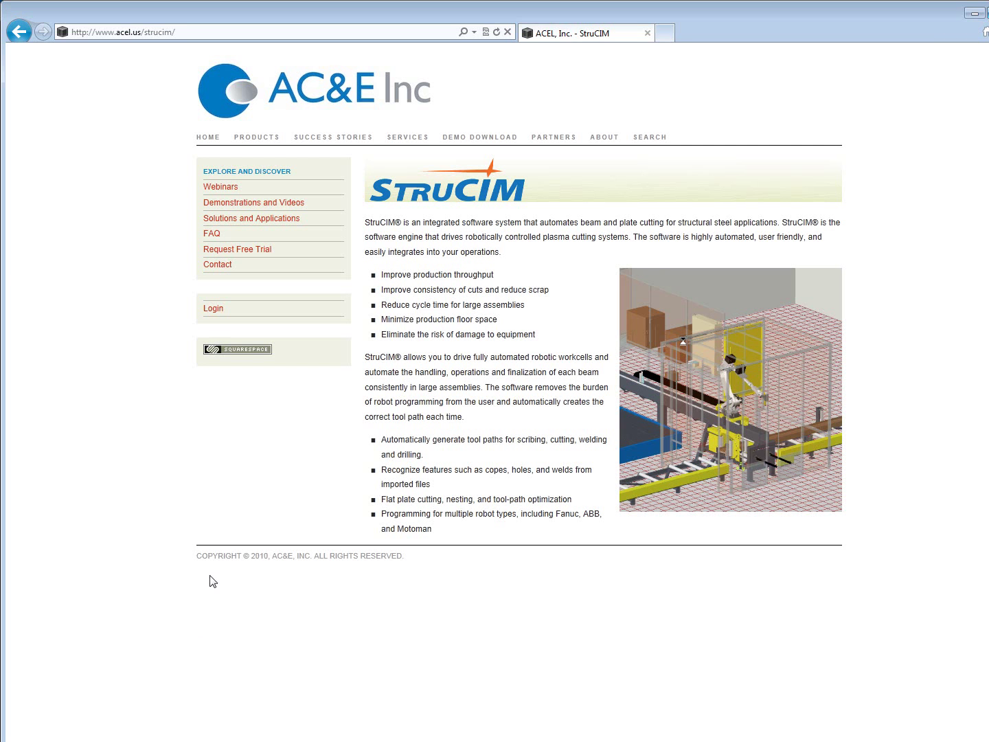
click(134, 33)
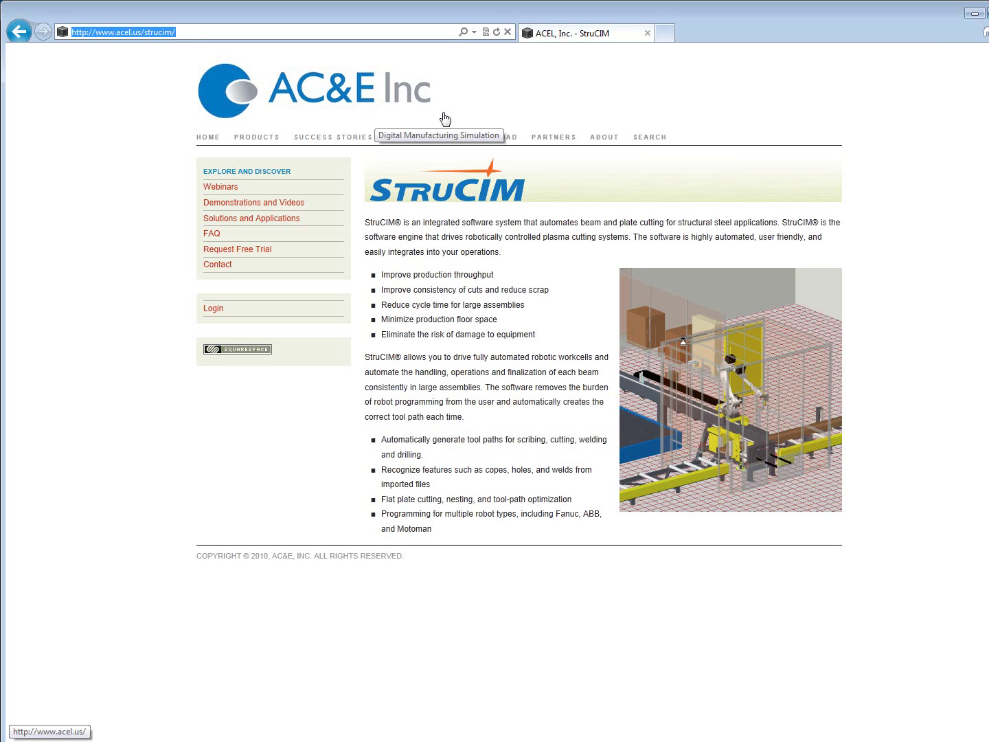